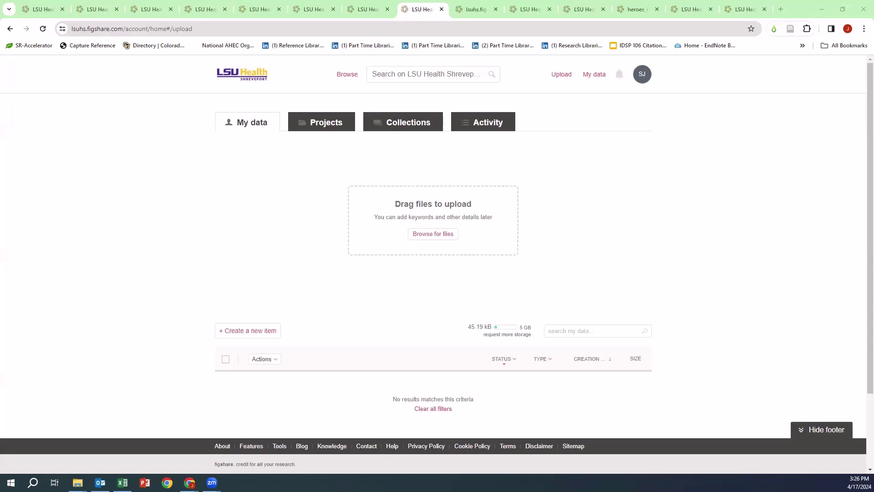
Upload heroes_information.csv (45.19 KB) to My data to create a new draft item
drag(0, 279, 416, 236)
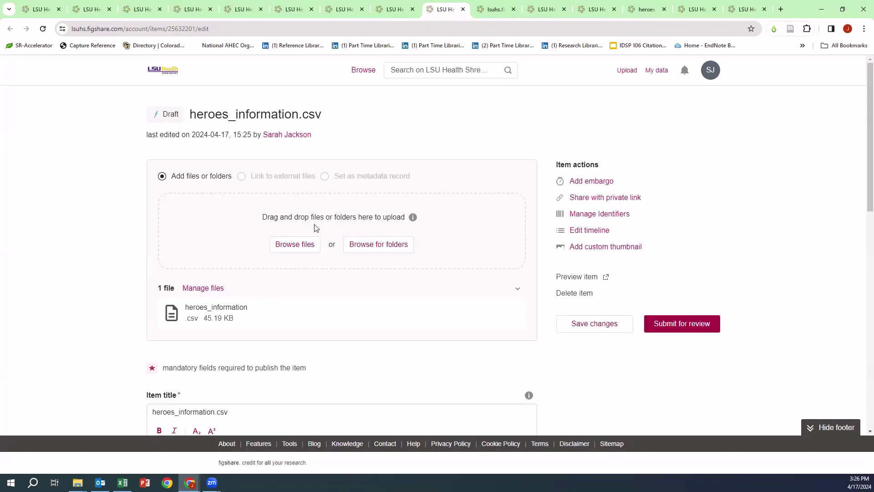
Replace the item title 'heroes_information.csv' with 'Heroes'
scroll(316, 228, down, 3)
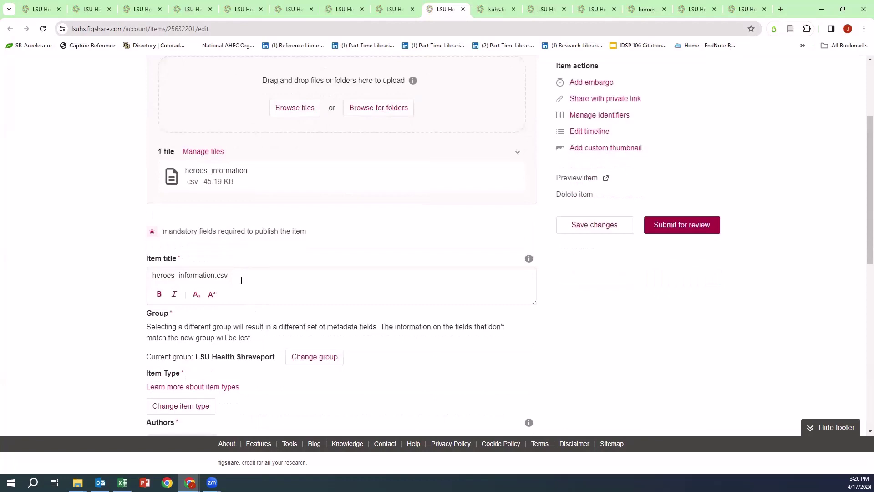
drag(241, 279, 138, 274)
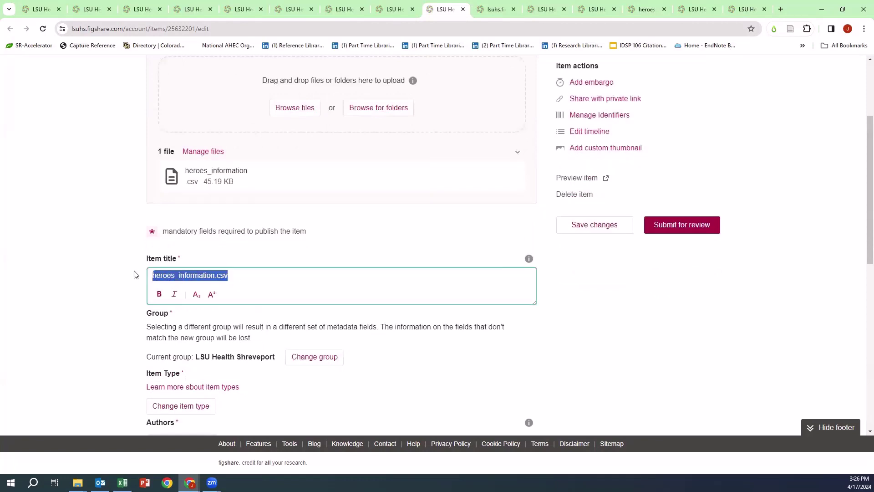
text(Heroes)
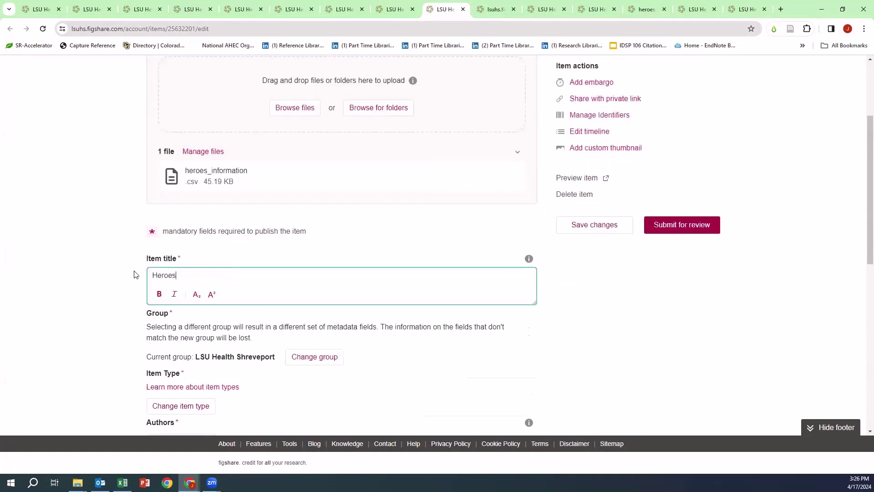
scroll(135, 274, down, 2)
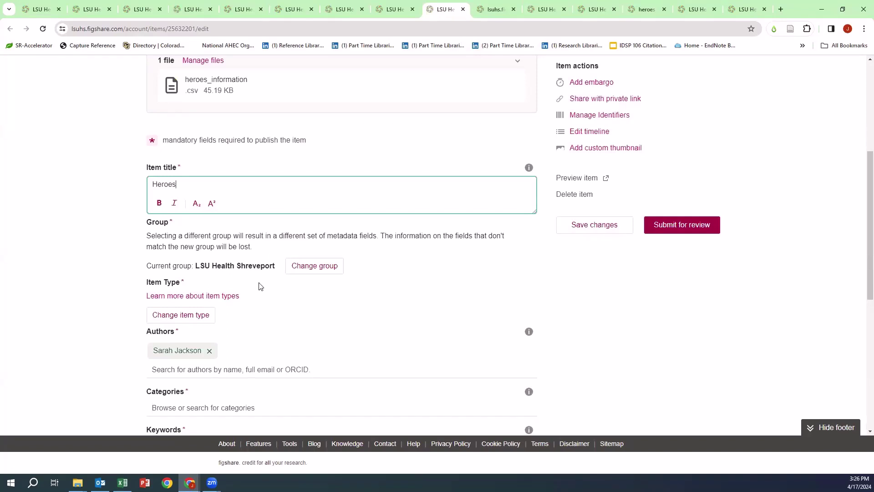
scroll(259, 284, down, 2)
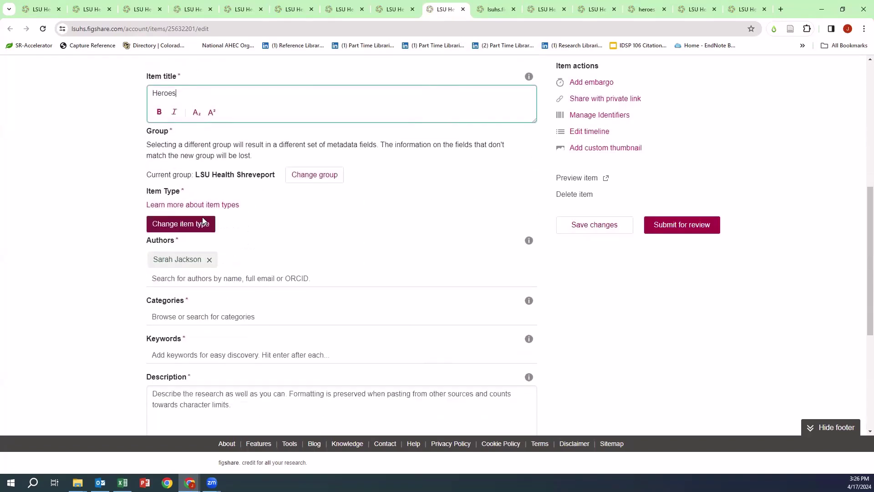
Change the draft's item type to Dataset
click(203, 221)
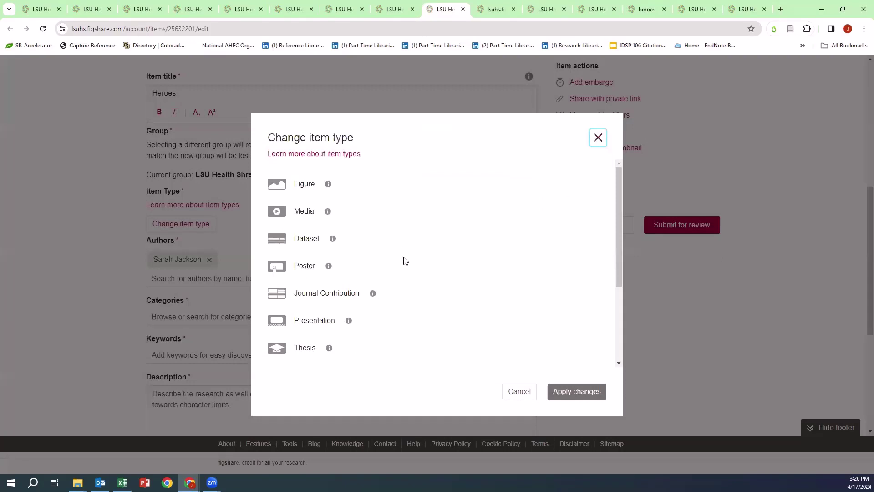
scroll(405, 261, down, 3)
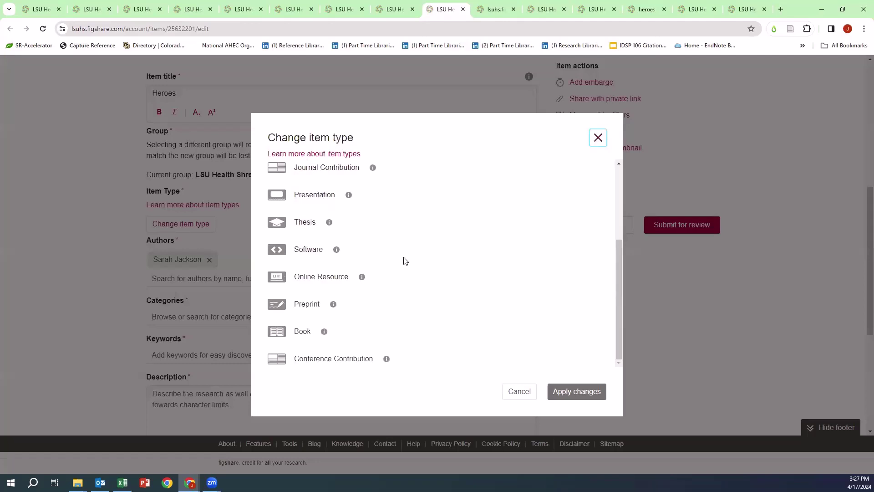
scroll(405, 260, up, 3)
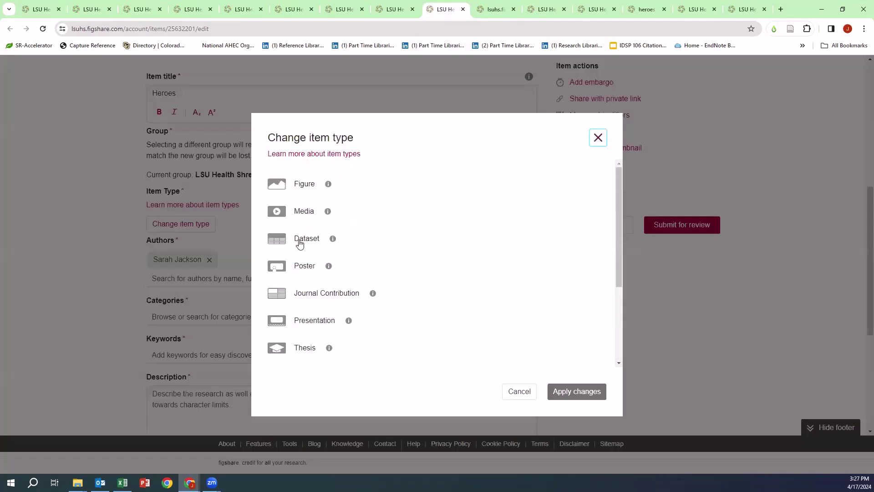
click(300, 244)
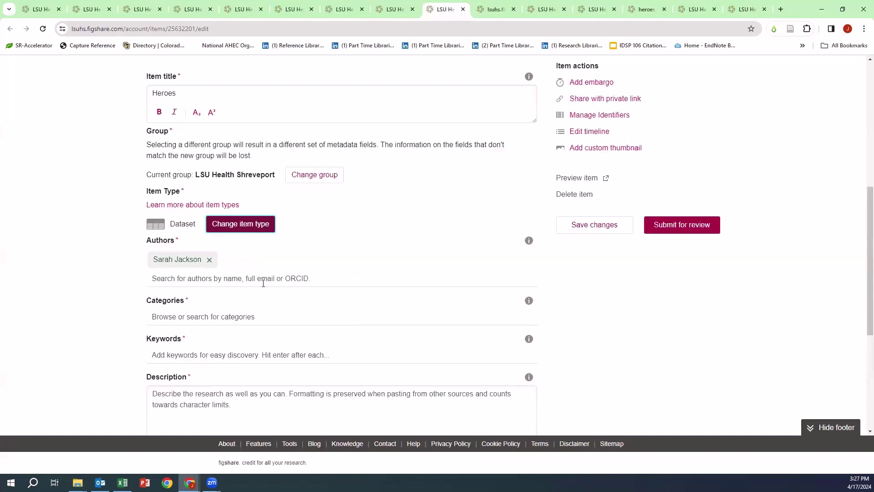
Pick 'Creative arts and writing' from the categories list and close the list
click(236, 314)
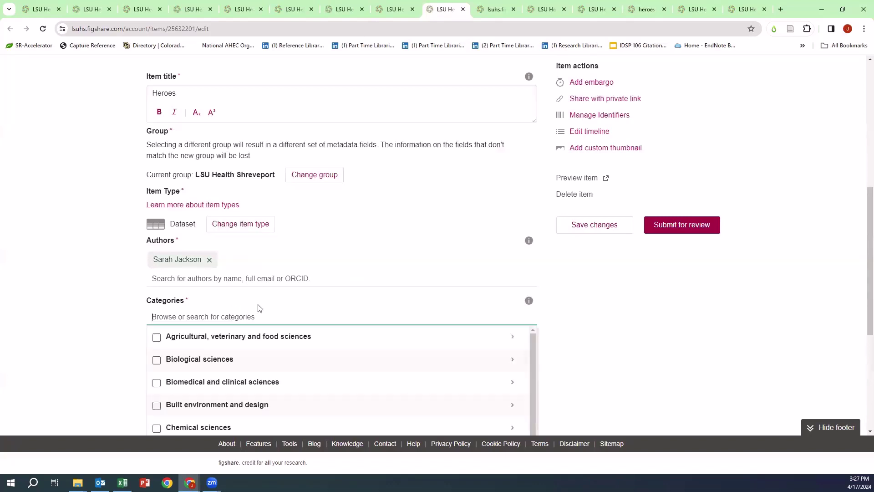
scroll(325, 294, down, 3)
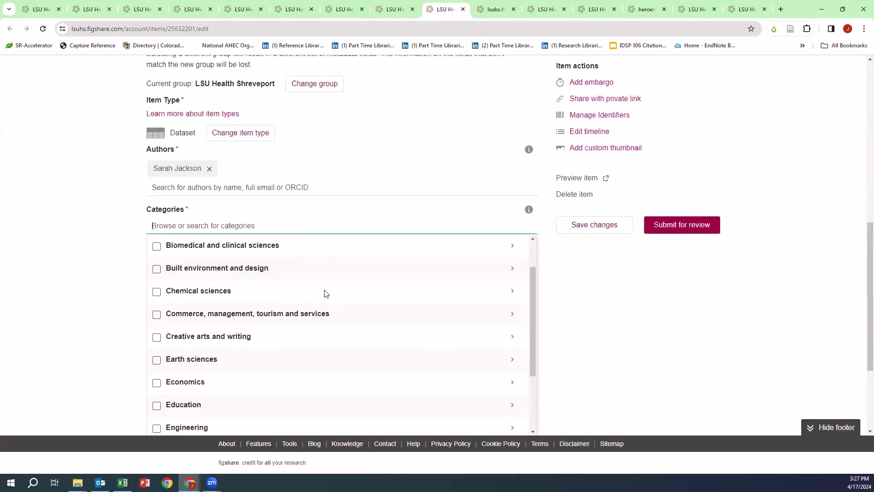
scroll(324, 293, down, 2)
scroll(200, 222, up, 2)
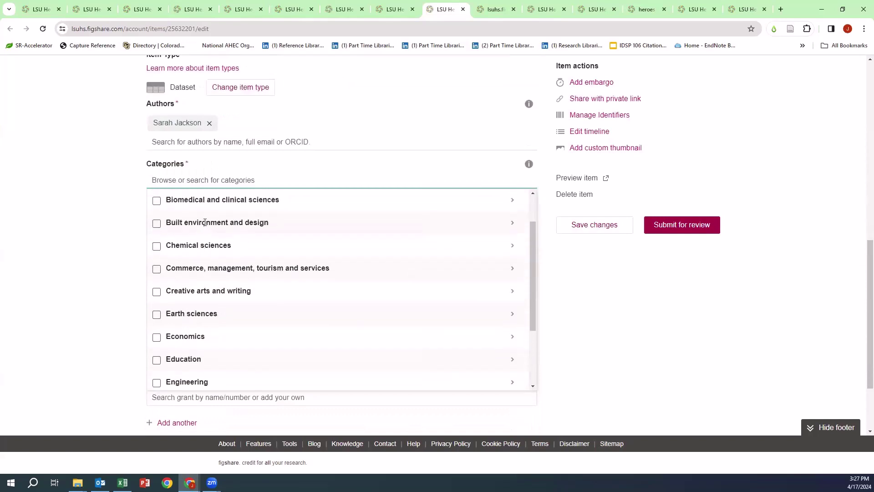
scroll(254, 291, down, 4)
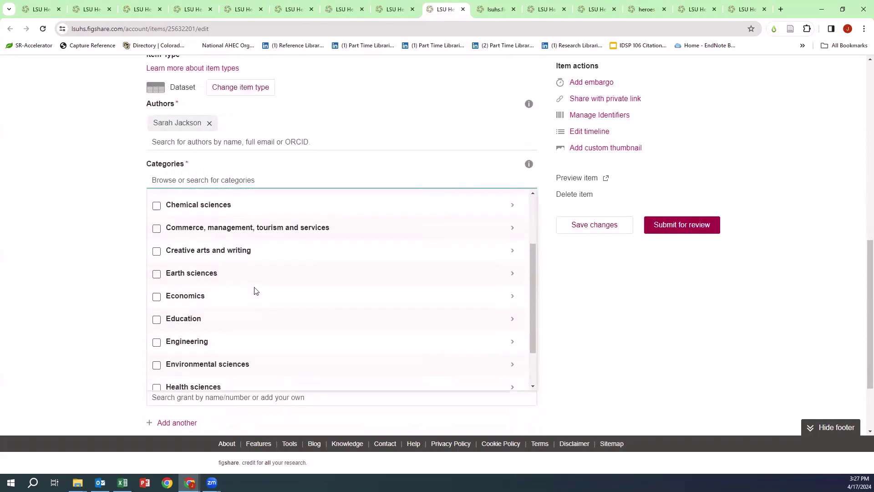
scroll(255, 291, down, 4)
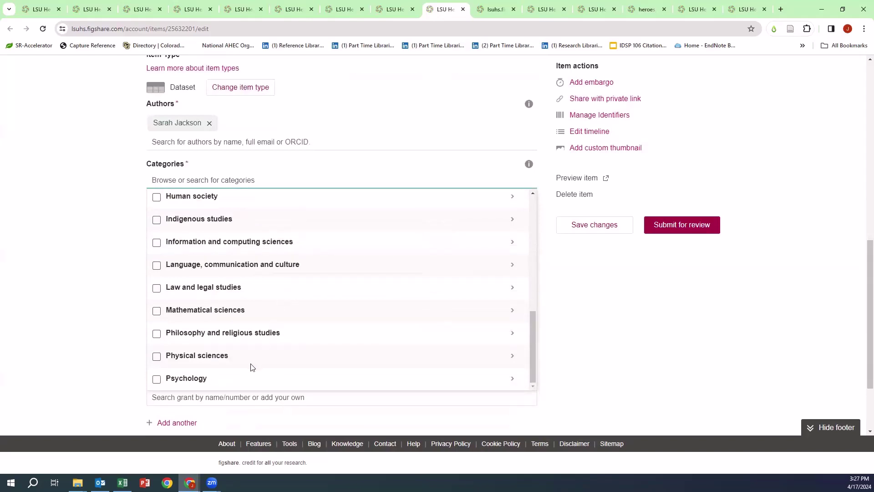
scroll(256, 350, up, 4)
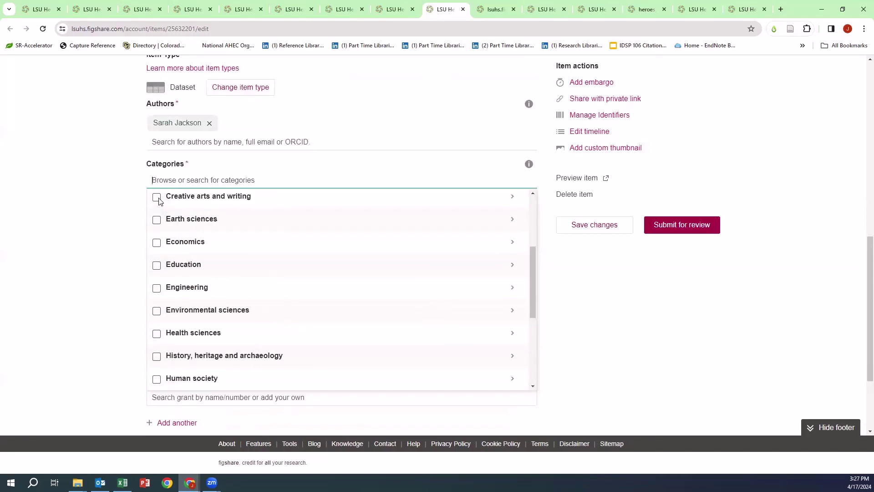
click(157, 197)
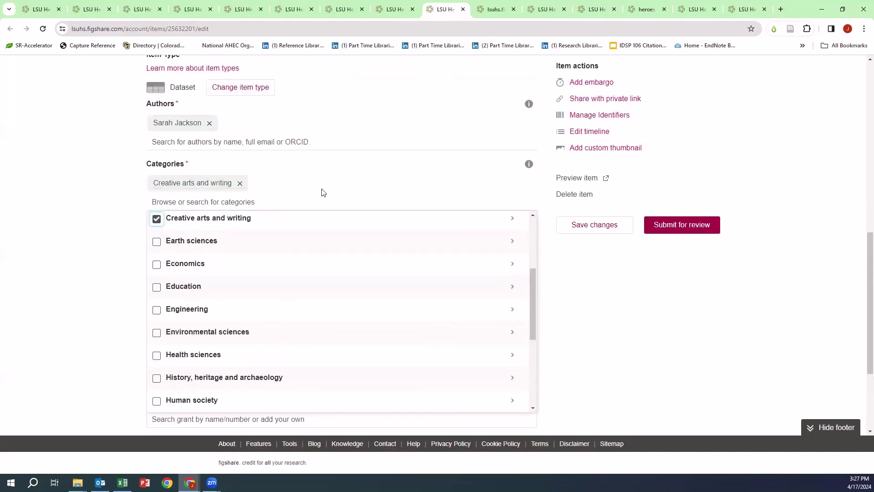
click(580, 293)
click(187, 238)
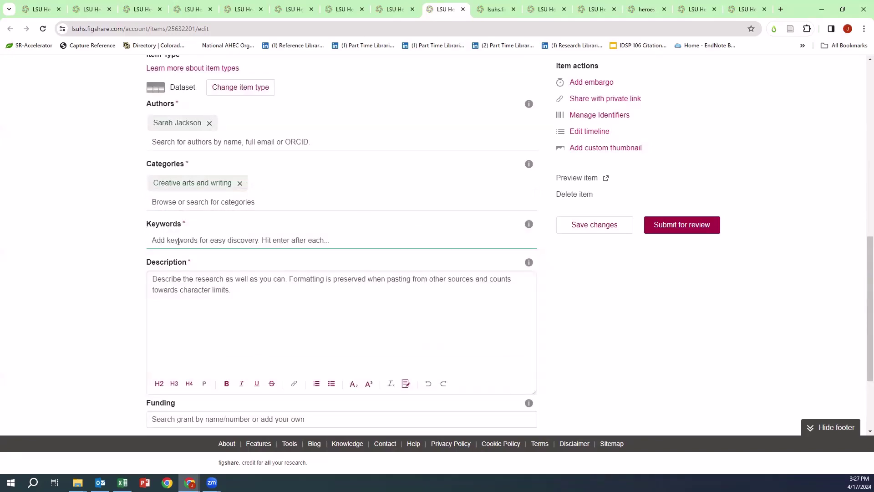
Add 'Marvel DC SyFy Image' as a keyword chip
text(Mar)
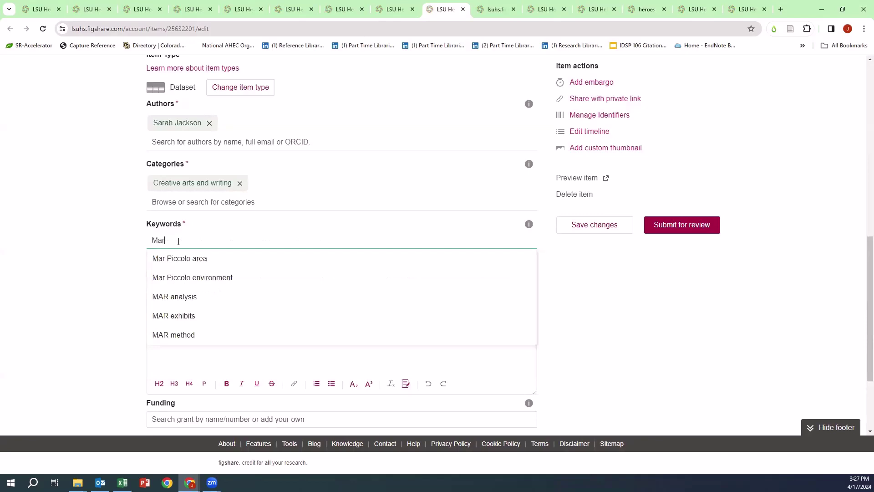
text(vel DC)
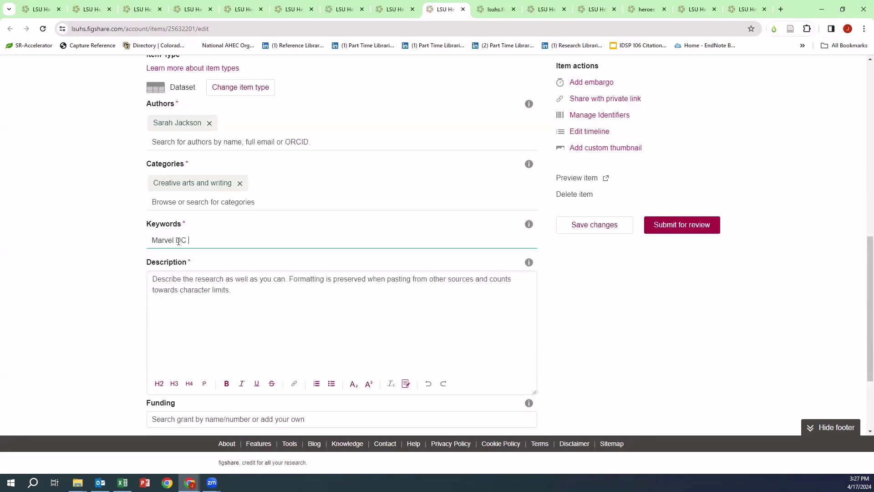
text( SyFy Image)
key(Return)
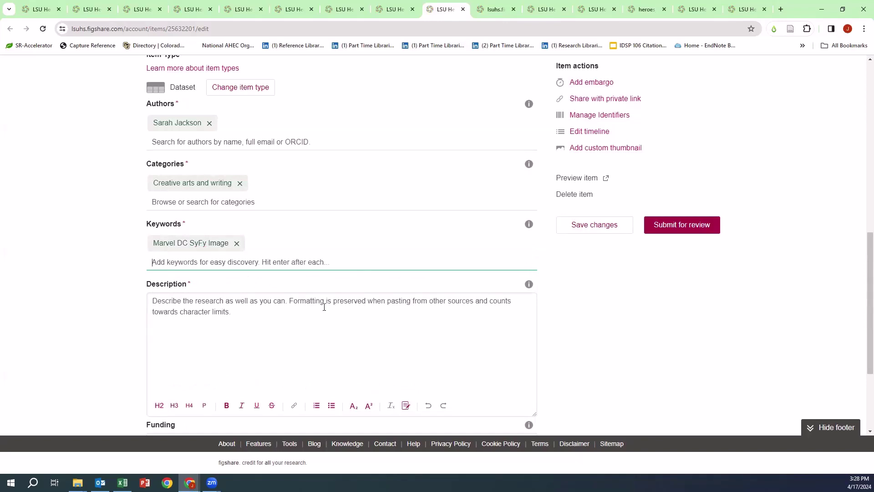
Write the description 'Superheroes by publisher and alignment' and check the CC BY 4.0 licence
click(231, 314)
text(S)
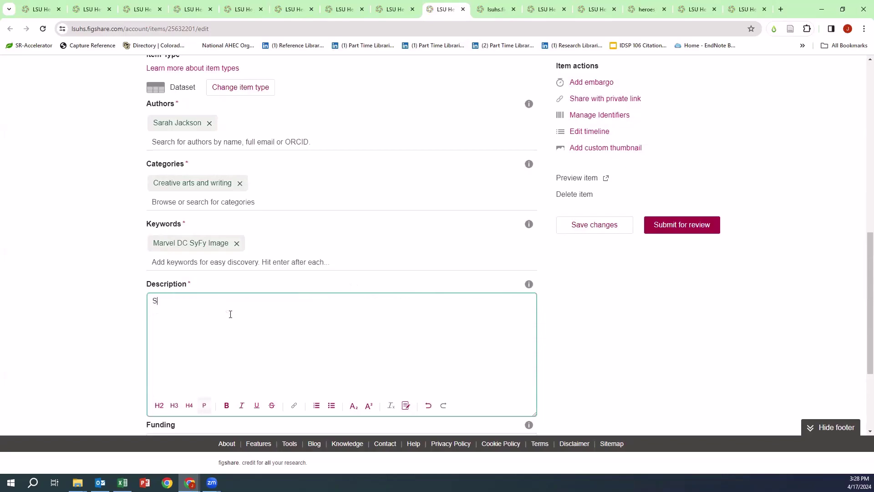
text(uperheroes by publisher and alignment)
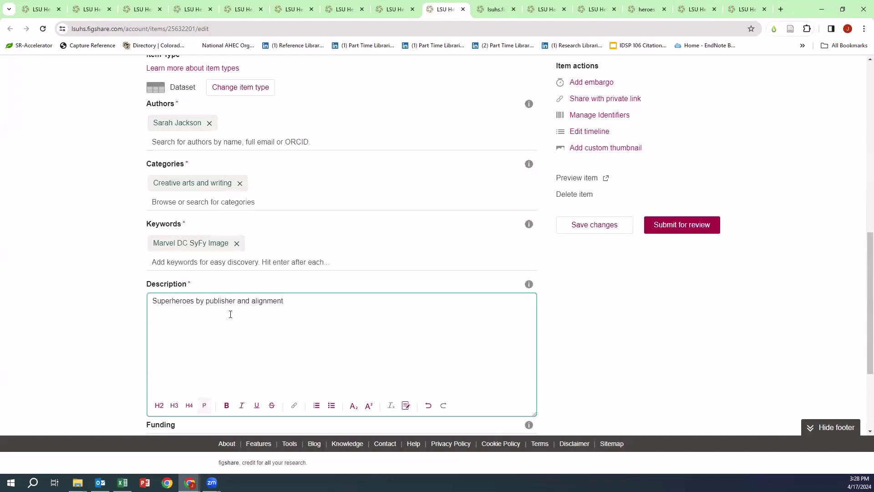
scroll(590, 325, down, 3)
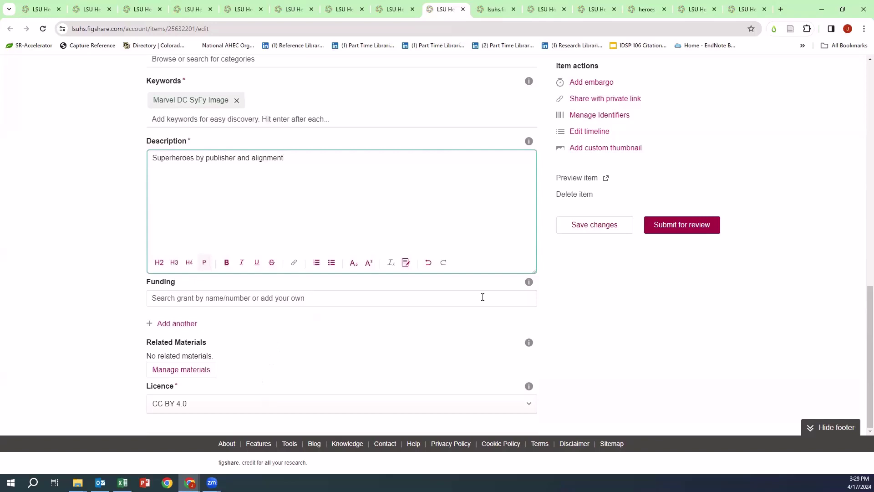
click(254, 405)
scroll(783, 281, up, 15)
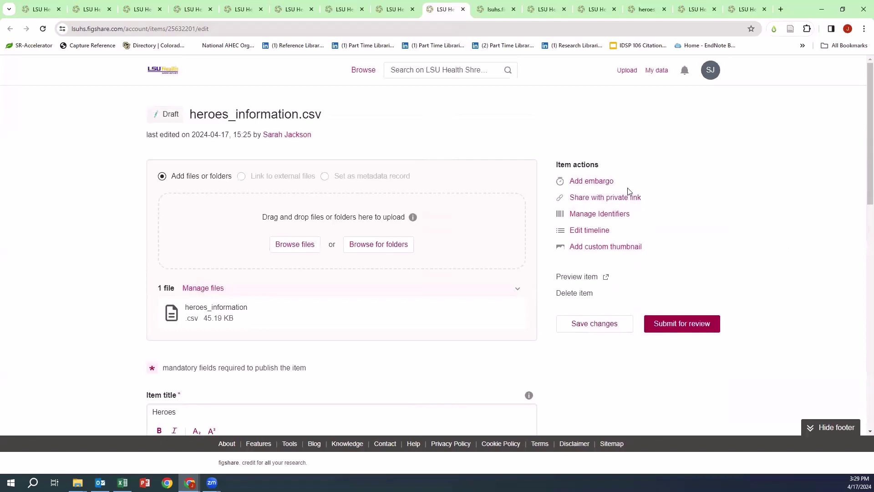
click(592, 181)
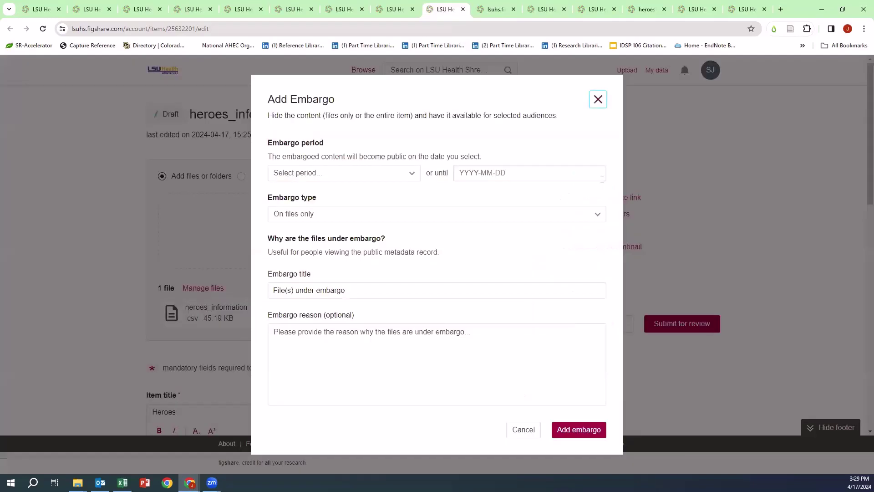
click(598, 99)
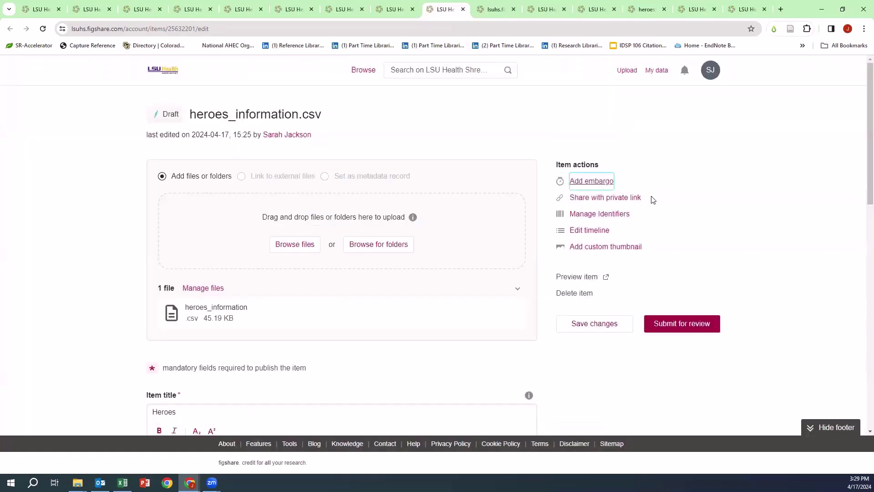
click(619, 199)
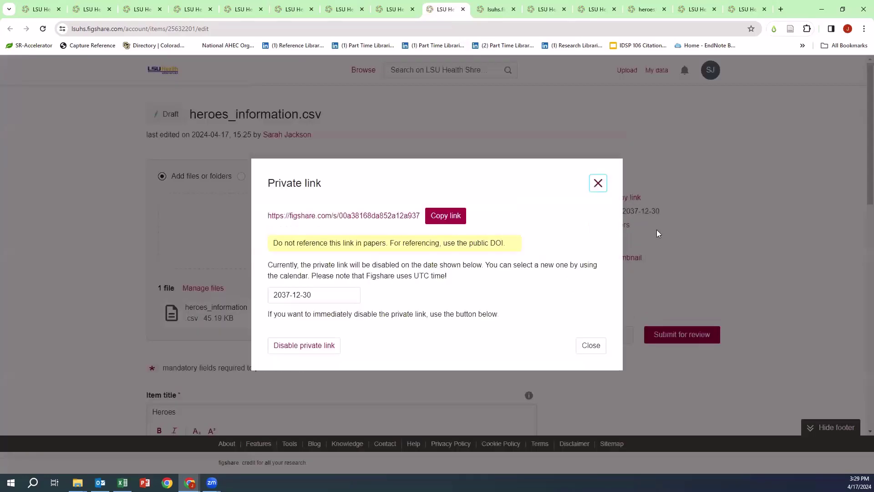
click(598, 184)
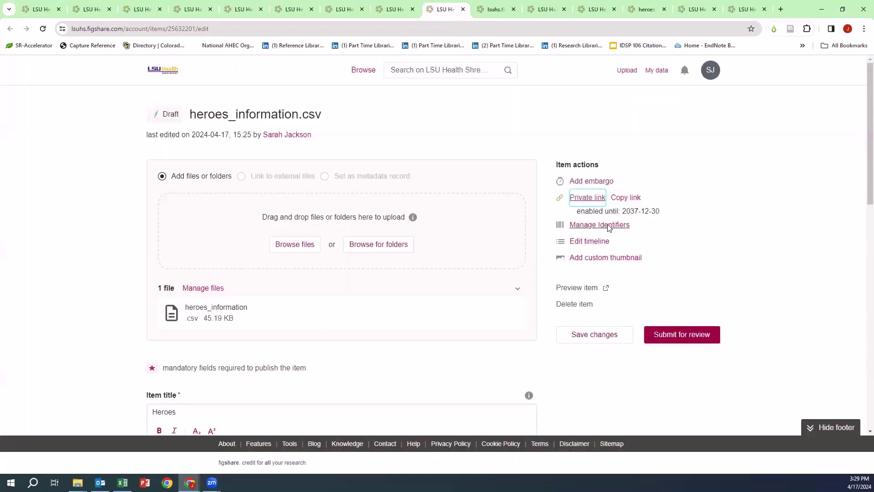
click(594, 199)
click(309, 345)
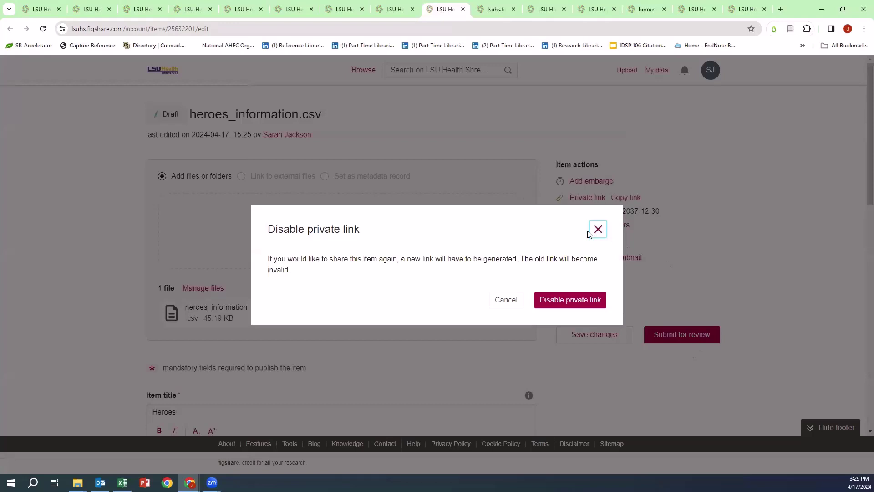
click(572, 302)
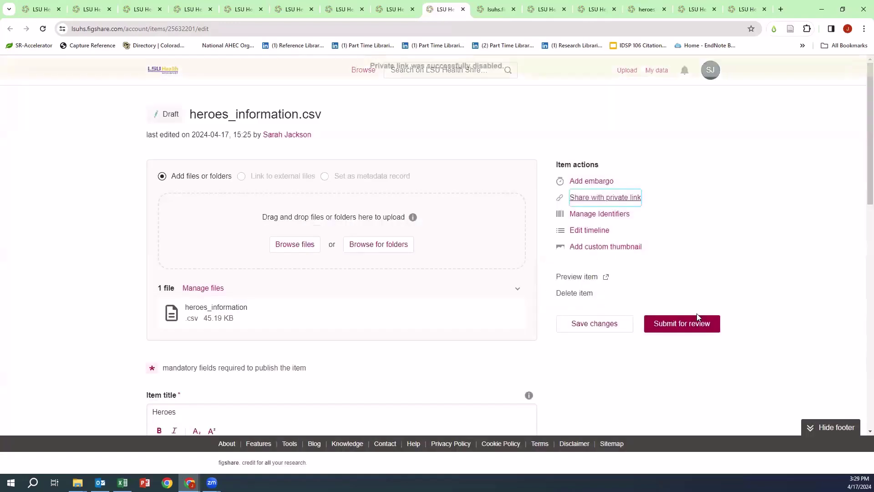
Look over identifier and timeline options unchanged, then bring up the custom thumbnail dialog
click(594, 214)
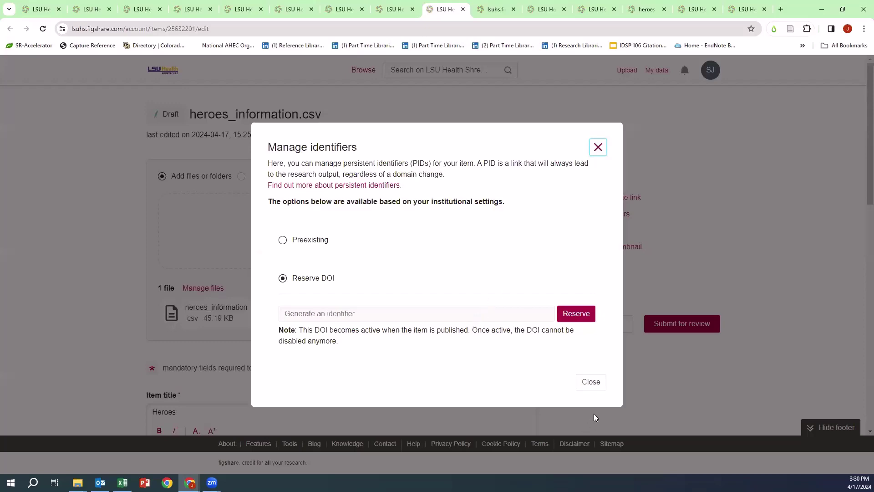
click(590, 381)
click(590, 231)
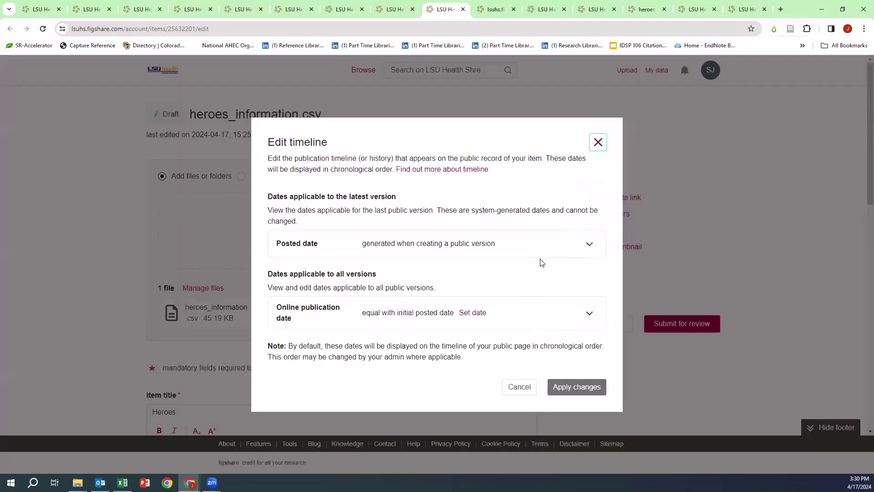
click(594, 147)
click(625, 248)
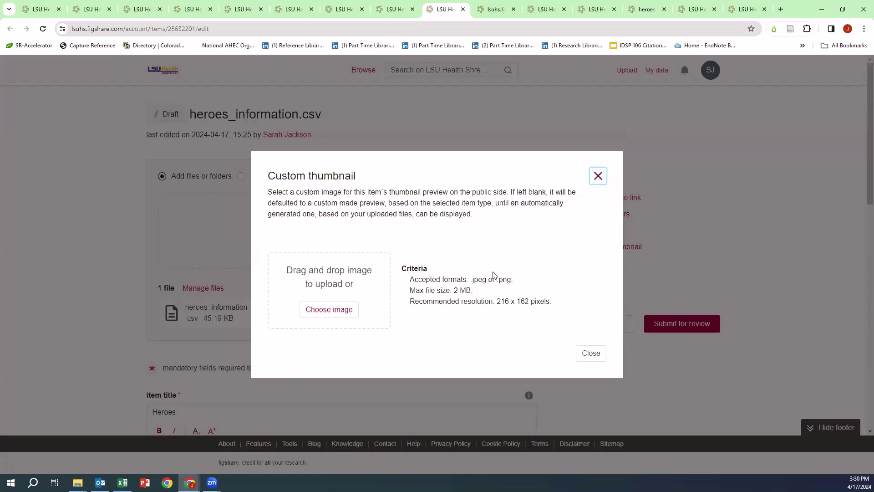
Preview the item's CSV data table, then save the Heroes item changes
click(598, 176)
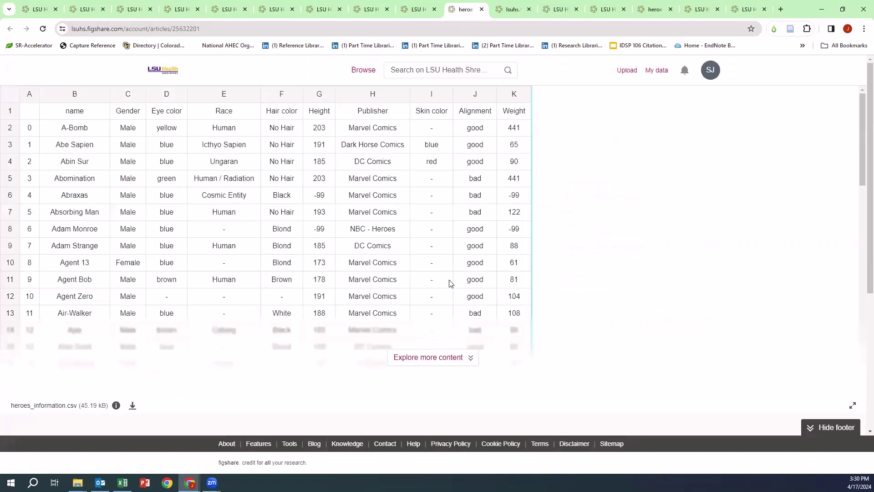
click(417, 9)
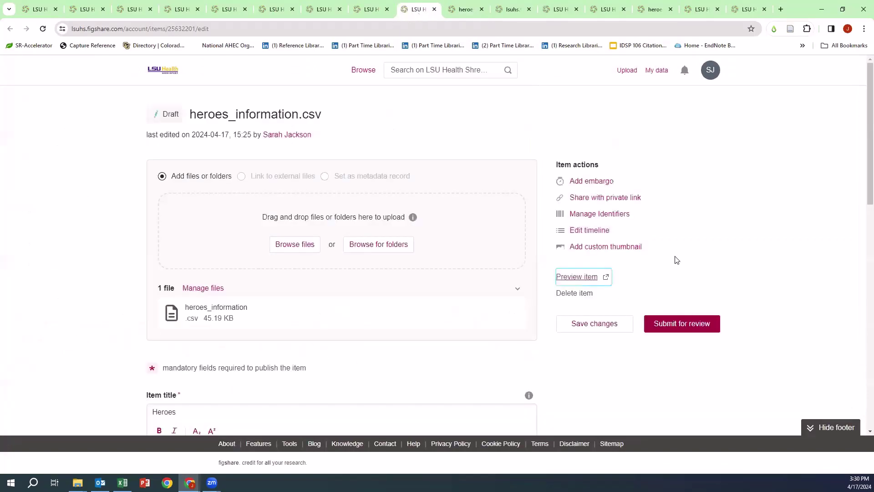
scroll(676, 259, down, 2)
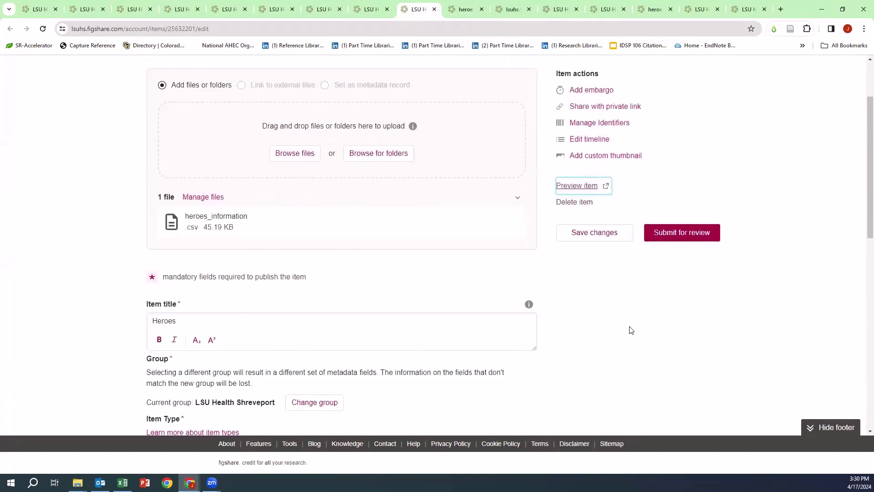
click(595, 237)
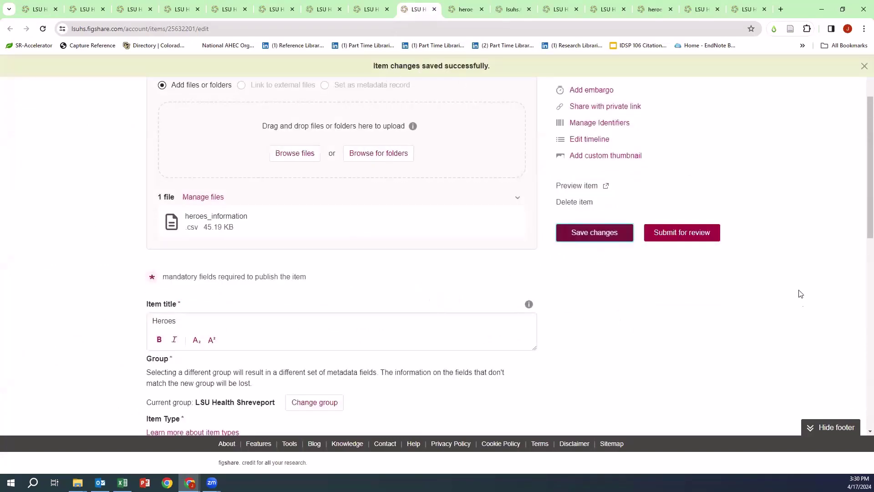
Begin submitting the Heroes item for review, bringing up the CC BY 4.0 confirmation
click(681, 233)
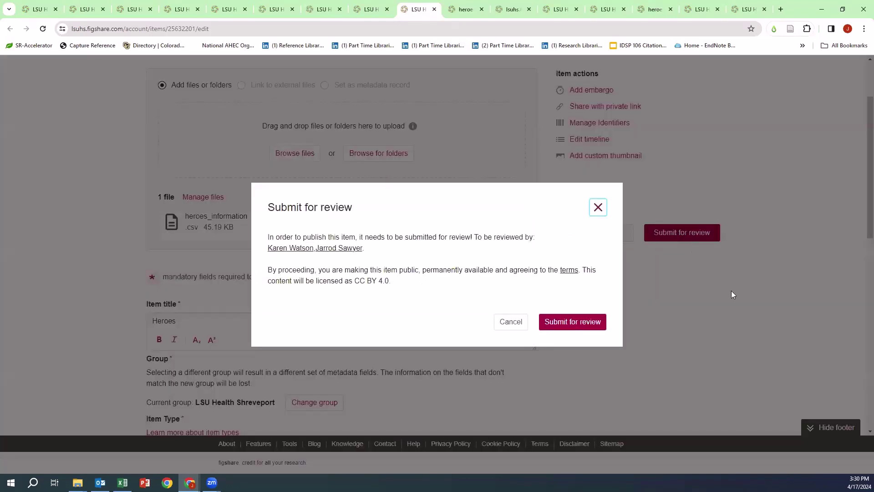